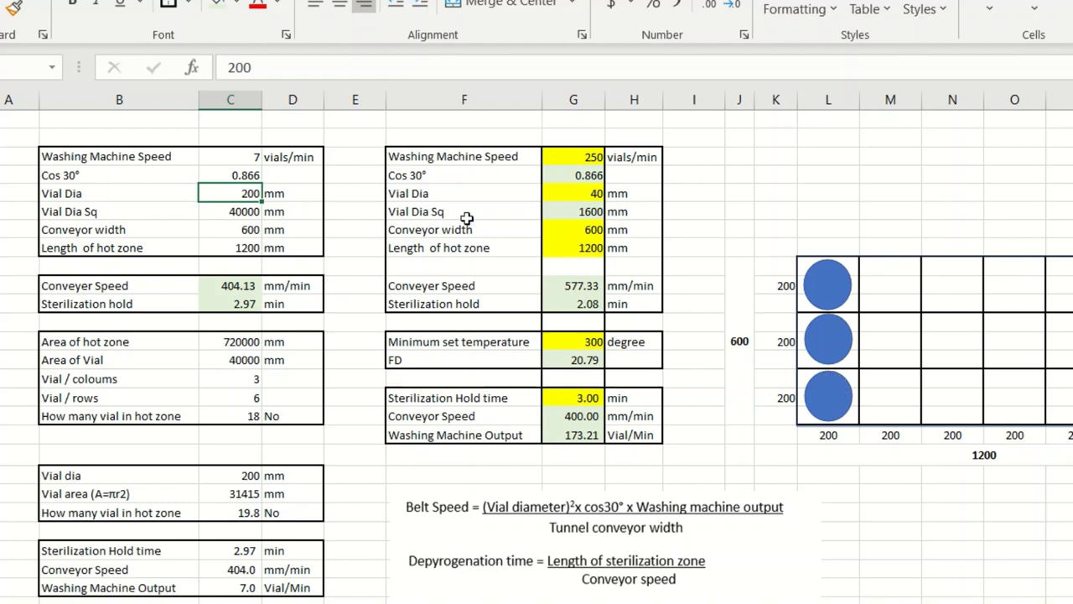
Set the washing machine speed in the first table to 3 vials/min and check the recalculated conveyor speed
{"action": "left_click", "coordinate": [864, 456]}
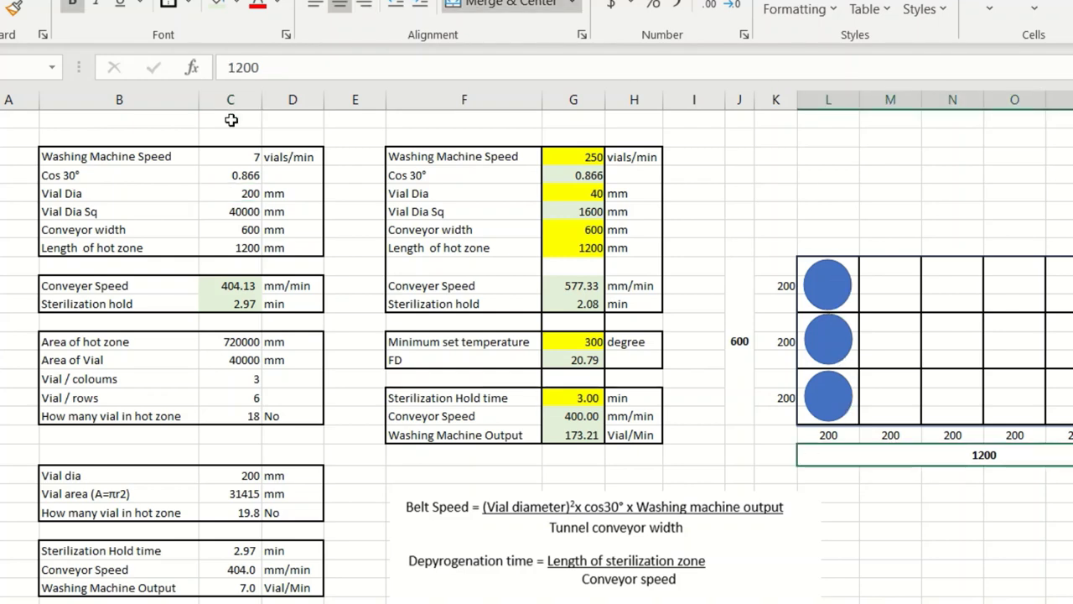
{"action": "left_click", "coordinate": [252, 157]}
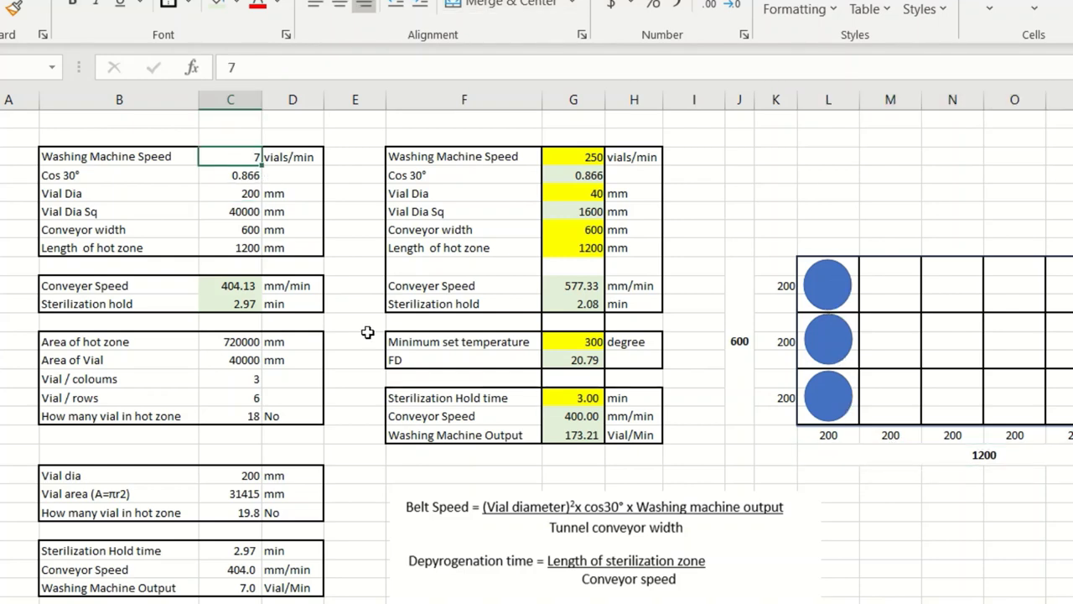
{"action": "type", "text": "3"}
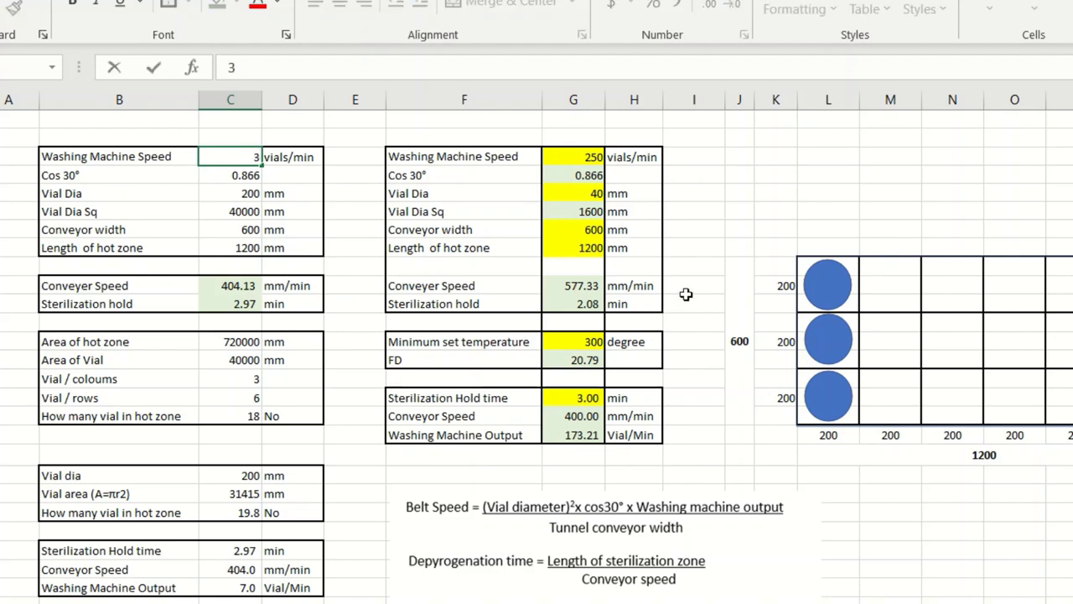
{"action": "left_click", "coordinate": [709, 196]}
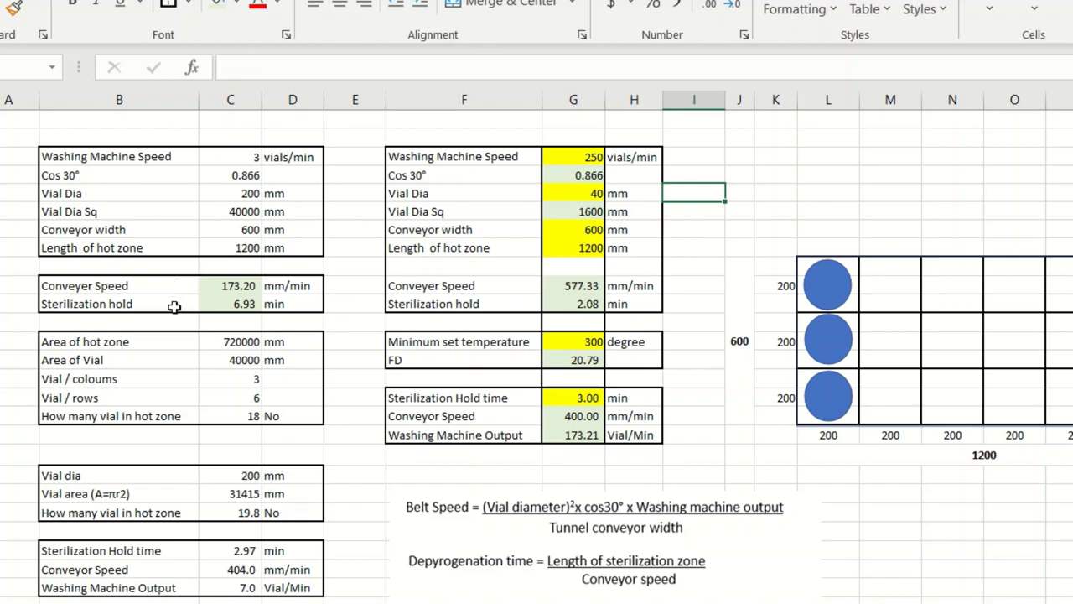
{"action": "left_click", "coordinate": [228, 285]}
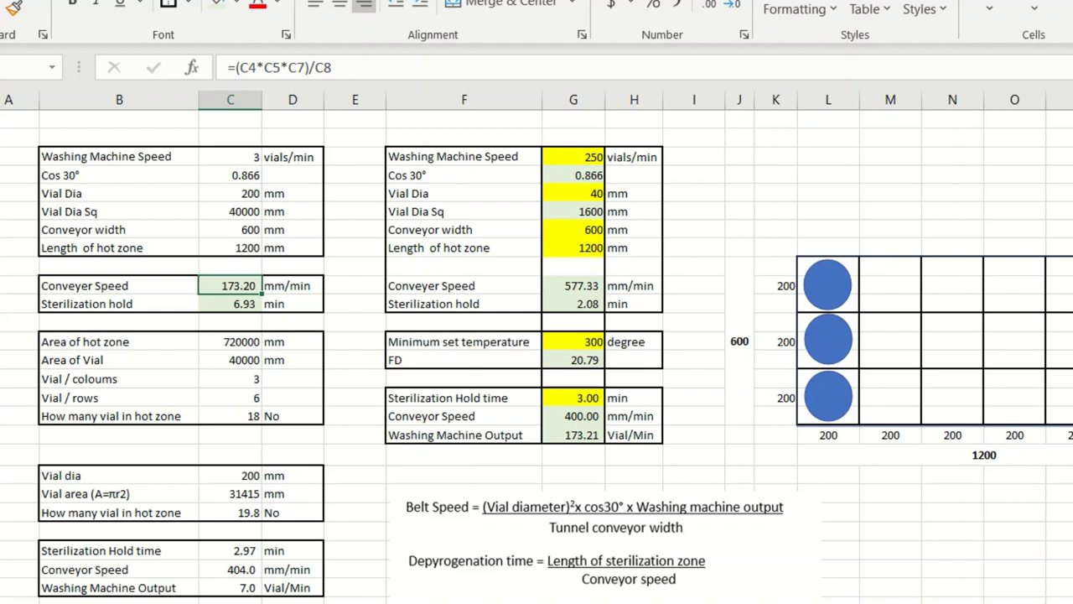
Compare the evenly spaced vial layout with the staggered vial layout in the conveyor diagrams beside the tables
{"action": "scroll", "coordinate": [536, 347], "scroll_direction": "right", "scroll_amount": 1}
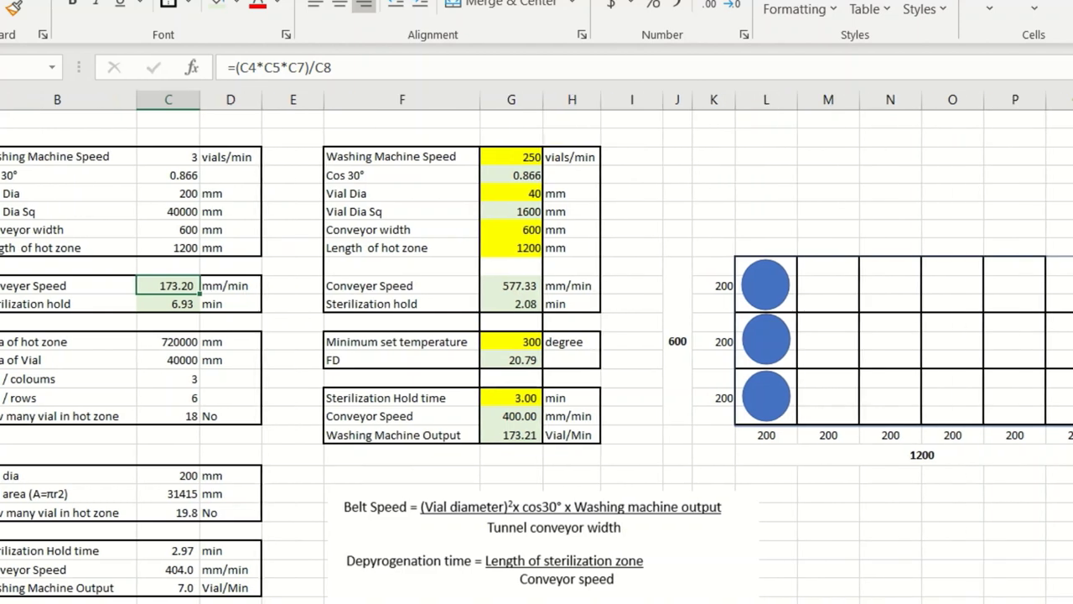
{"action": "scroll", "coordinate": [537, 347], "scroll_direction": "right", "scroll_amount": 6}
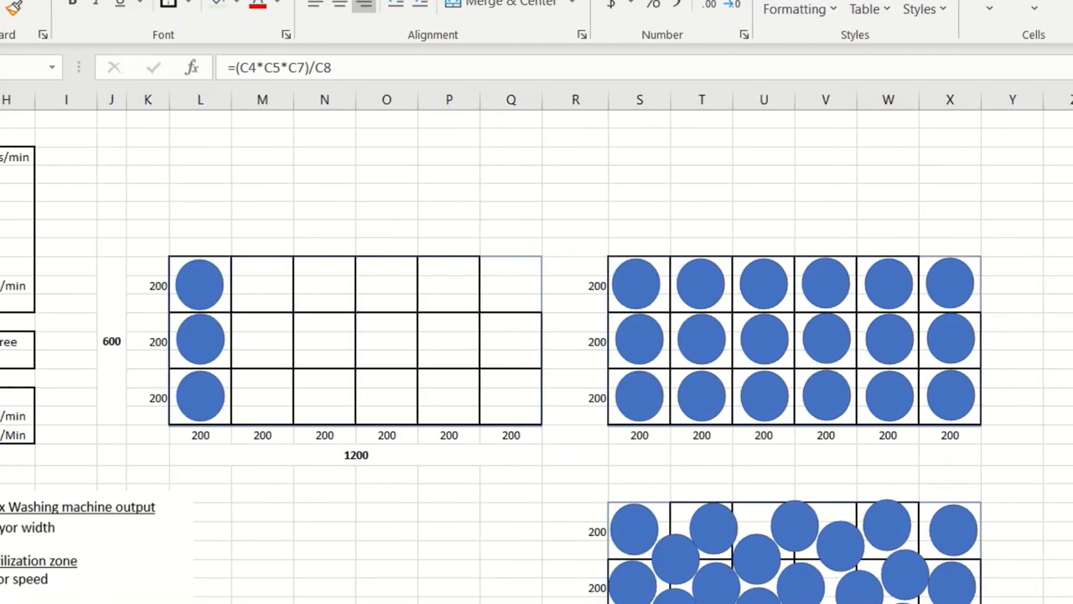
{"action": "scroll", "coordinate": [536, 347], "scroll_direction": "down", "scroll_amount": 2}
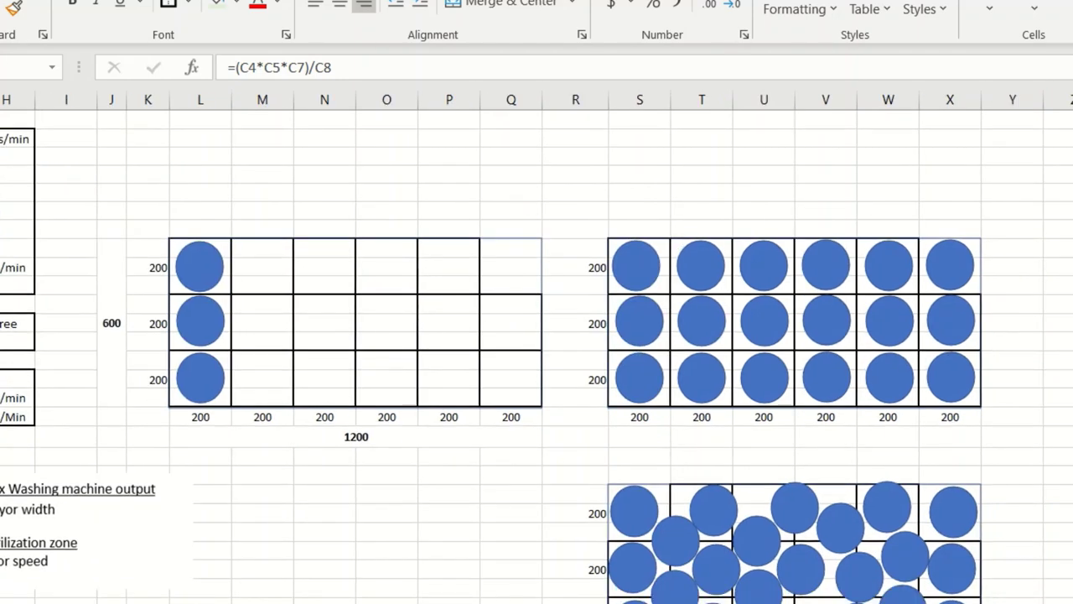
{"action": "scroll", "coordinate": [537, 347], "scroll_direction": "down", "scroll_amount": 1}
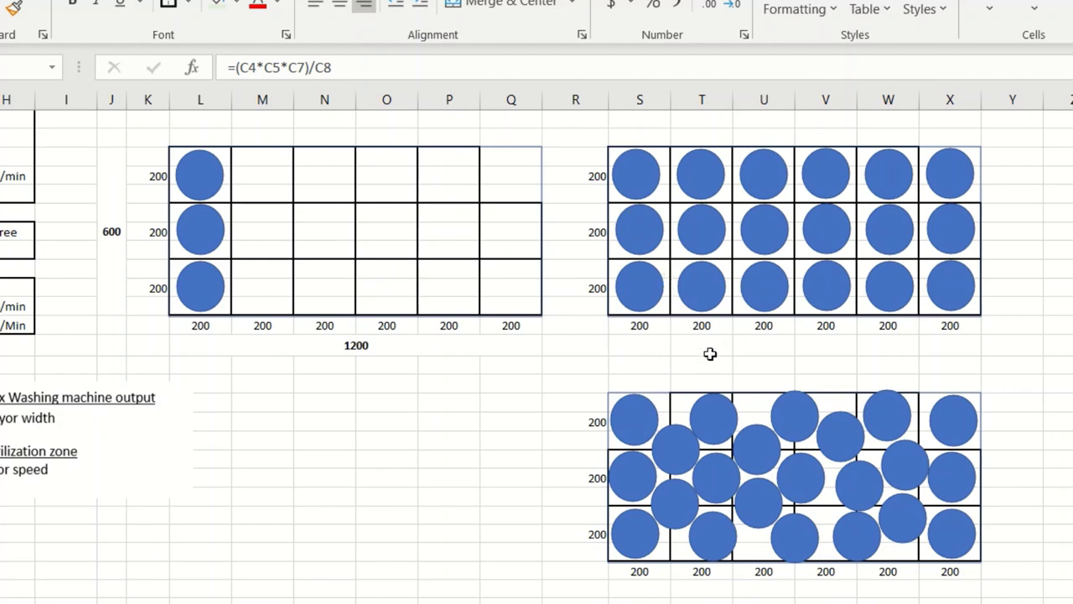
{"action": "left_click_drag", "start_coordinate": [716, 344], "coordinate": [646, 160]}
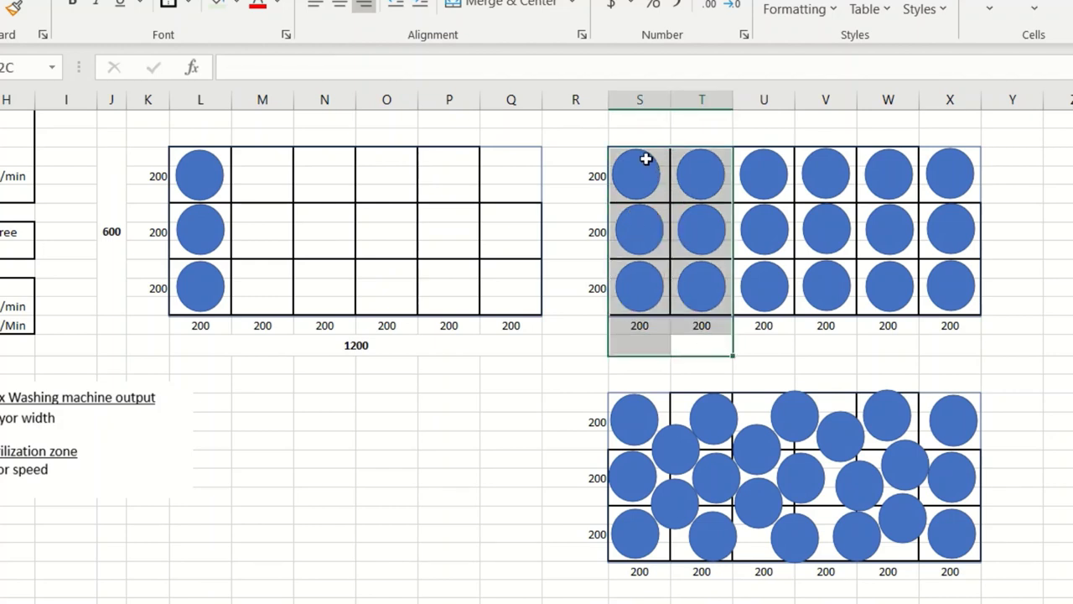
{"action": "left_click", "coordinate": [664, 383]}
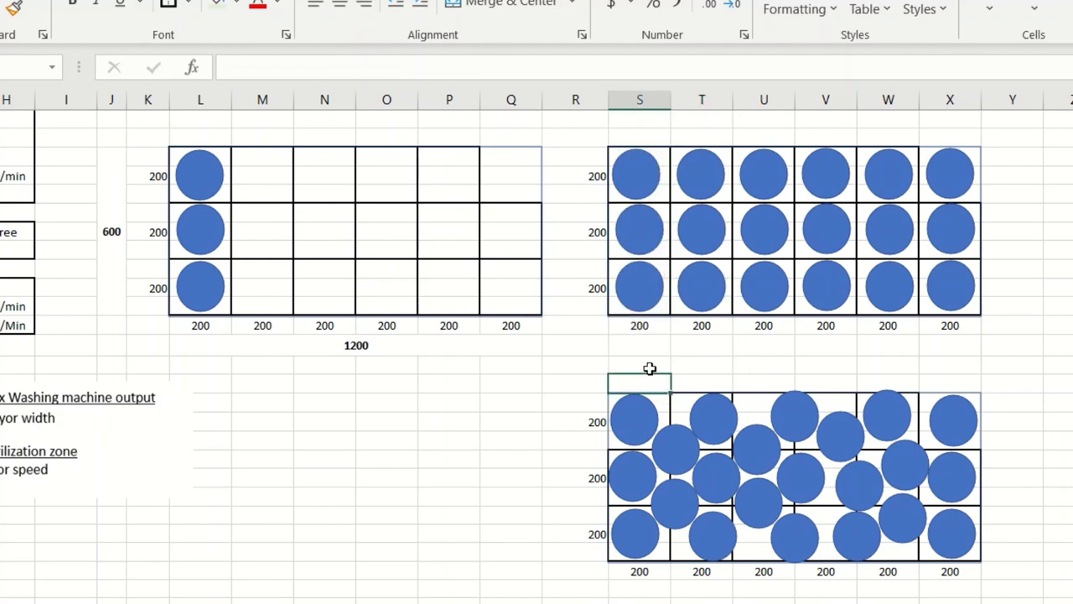
{"action": "left_click_drag", "start_coordinate": [650, 369], "coordinate": [719, 579]}
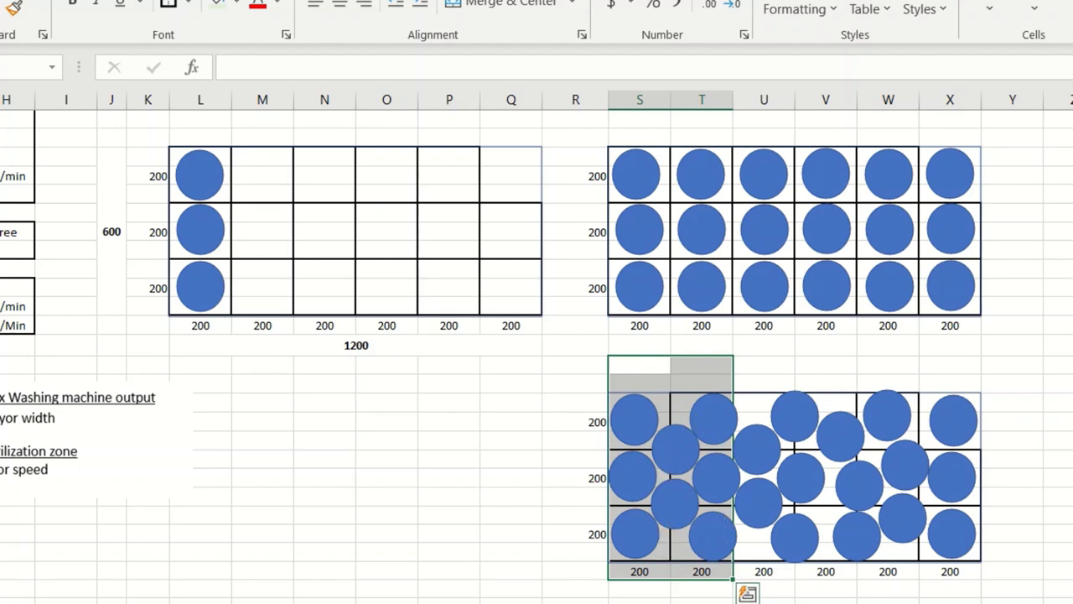
{"action": "scroll", "coordinate": [663, 455], "scroll_direction": "left", "scroll_amount": 5}
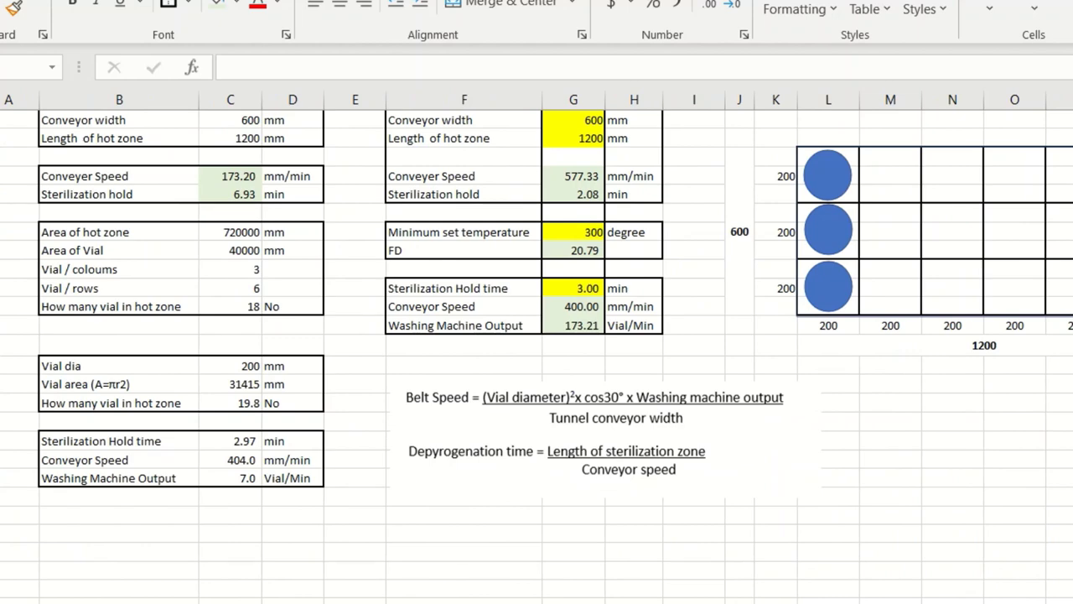
{"action": "scroll", "coordinate": [252, 172], "scroll_direction": "up", "scroll_amount": 3}
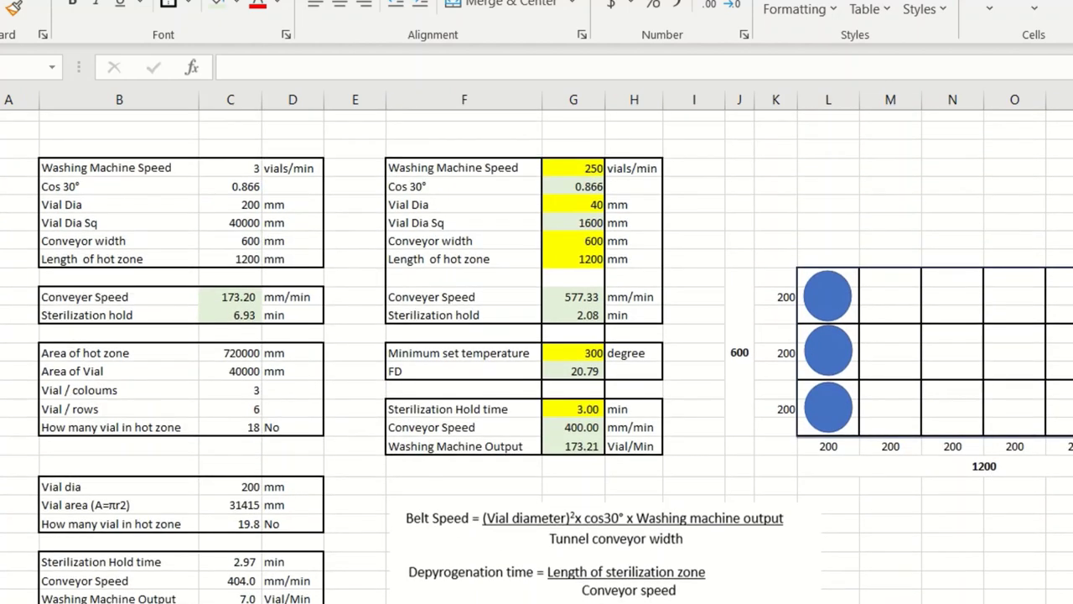
Set the washing machine speed in the first table to 8 vials/min and check the conveyor speed formula
{"action": "left_click", "coordinate": [252, 174]}
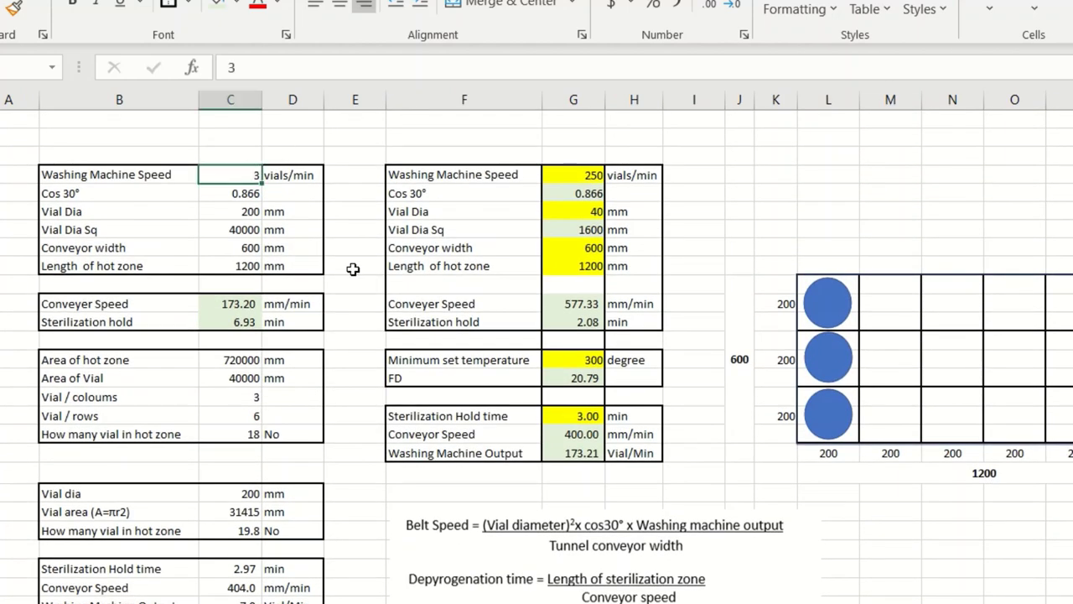
{"action": "type", "text": "8"}
{"action": "left_click", "coordinate": [353, 268]}
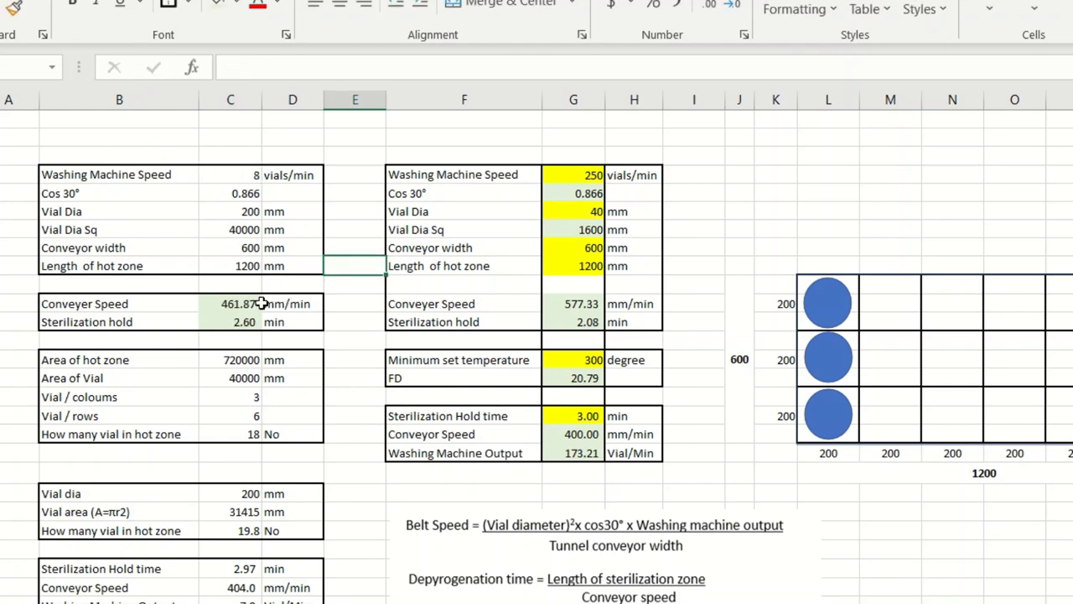
{"action": "left_click", "coordinate": [236, 305]}
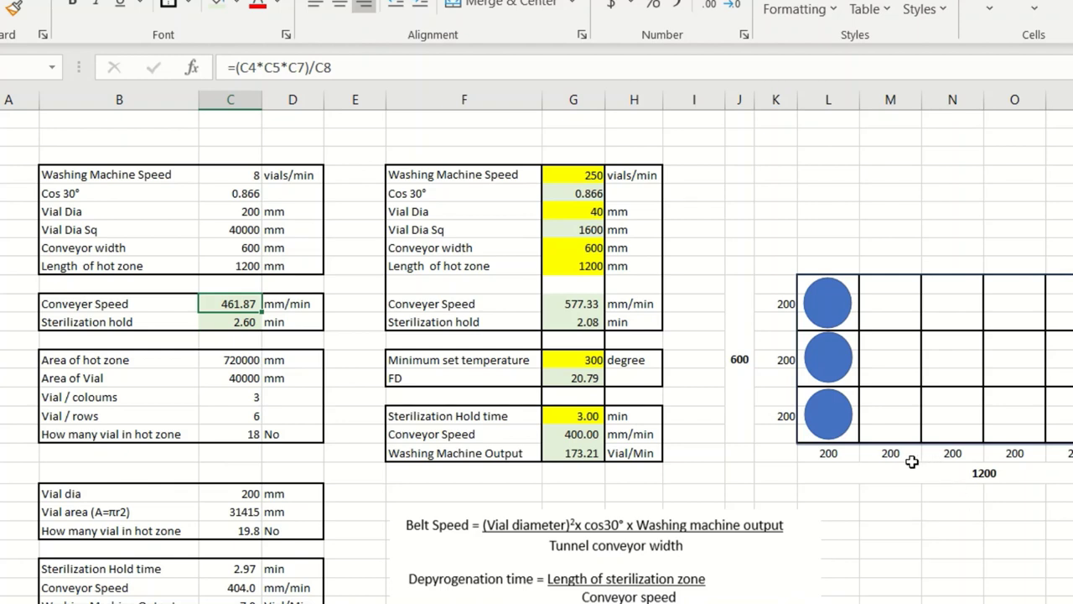
Examine the first vial columns in the conveyor diagram, then the circular vial area and the hot-zone vial count formula based on it
{"action": "left_click_drag", "start_coordinate": [912, 461], "coordinate": [824, 288]}
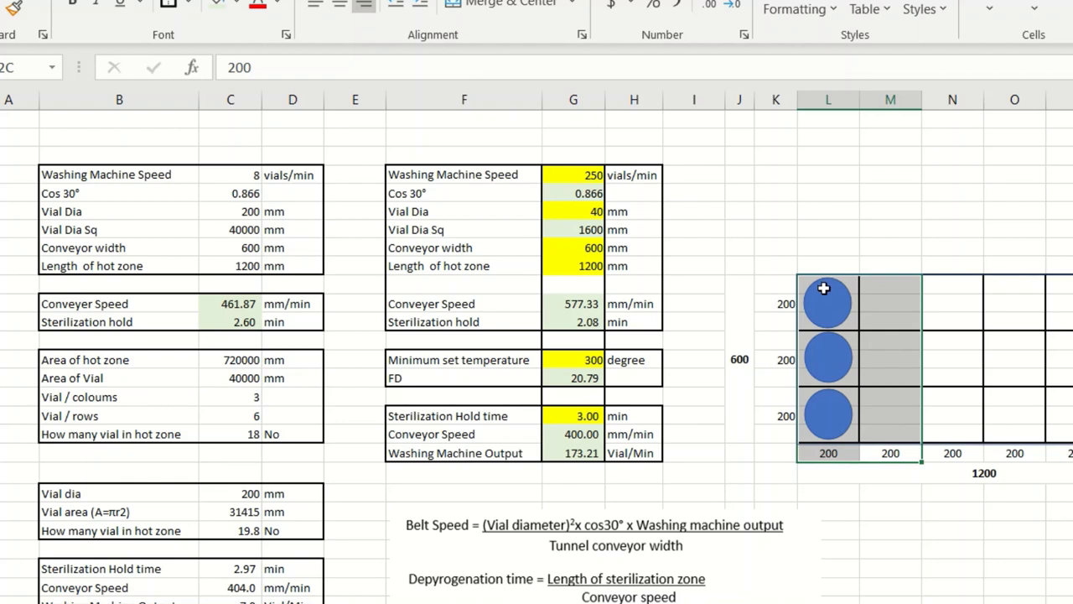
{"action": "left_click_drag", "start_coordinate": [824, 288], "coordinate": [826, 298]}
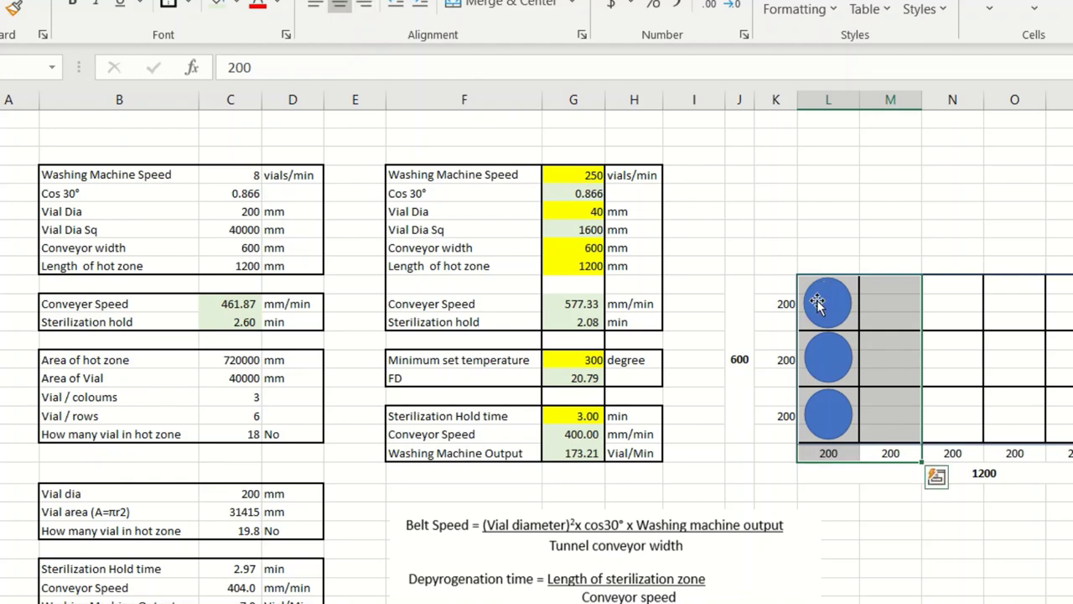
{"action": "scroll", "coordinate": [759, 470], "scroll_direction": "down", "scroll_amount": 1}
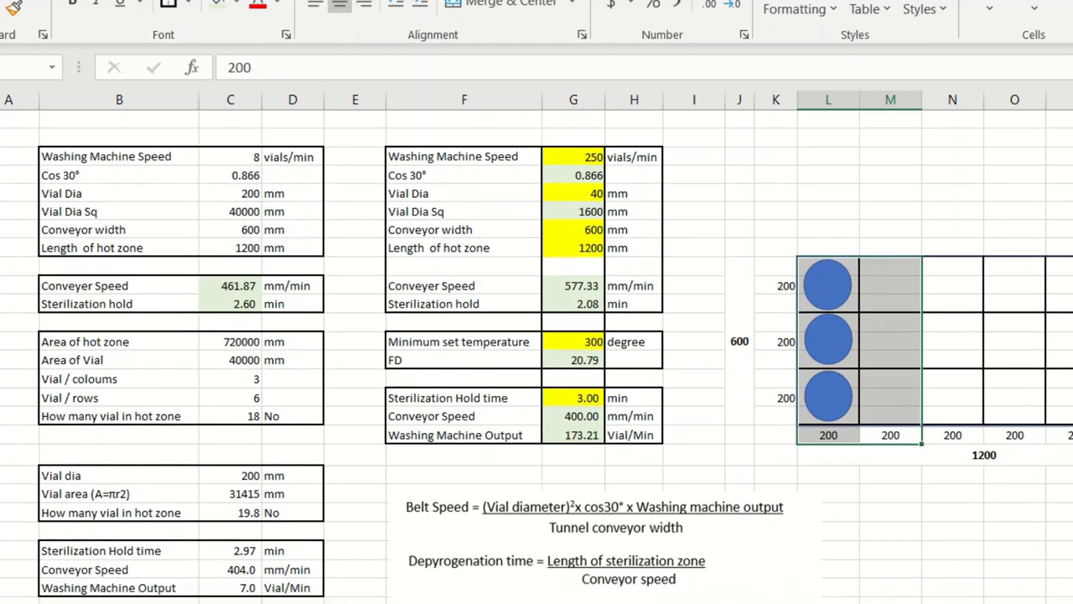
{"action": "left_click", "coordinate": [250, 476]}
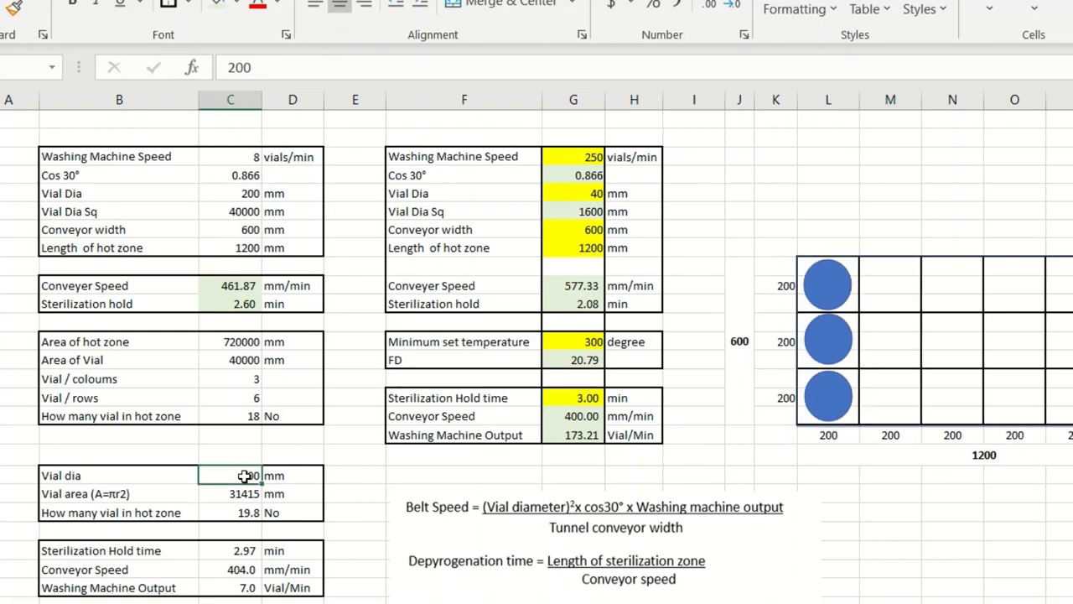
{"action": "left_click", "coordinate": [76, 495]}
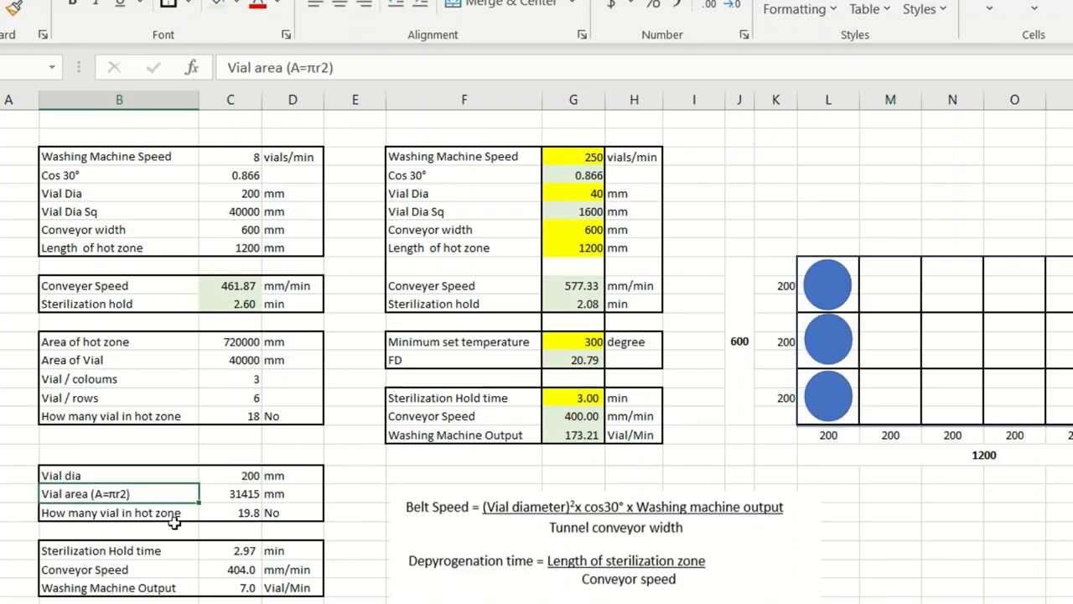
{"action": "left_click", "coordinate": [245, 492]}
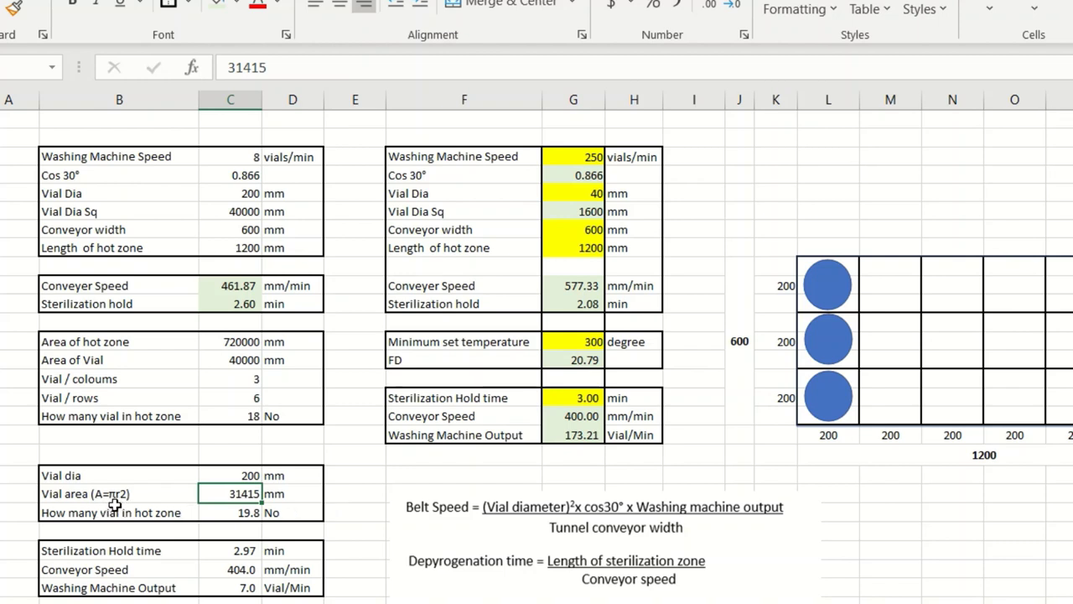
{"action": "left_click", "coordinate": [228, 513]}
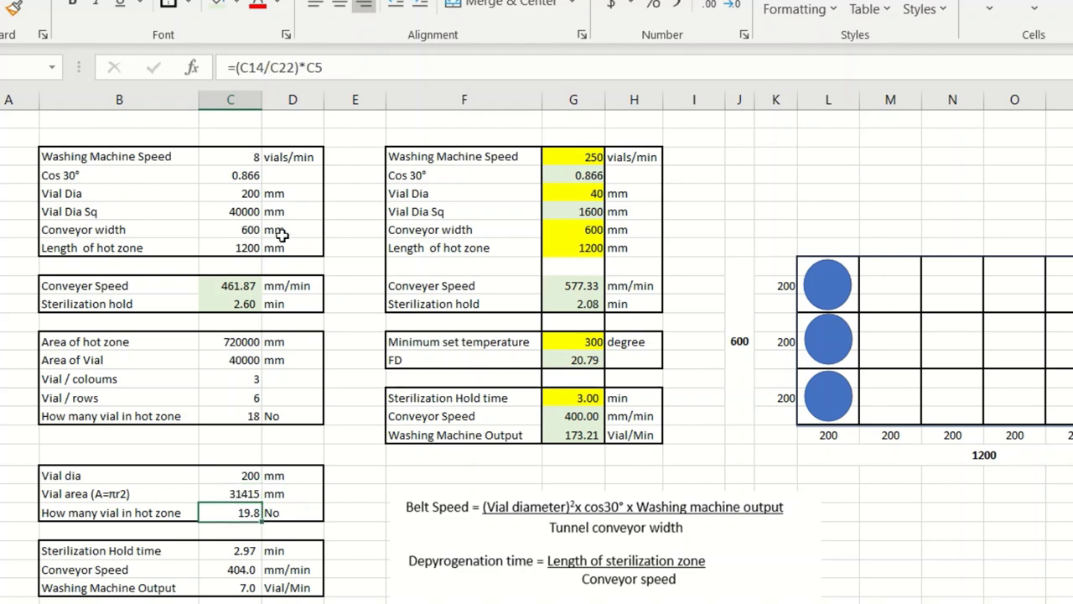
Set the washing machine speed in the first table to 20 vials/min and check the conveyor speed and hot-zone vial count formulas
{"action": "double_click", "coordinate": [249, 157]}
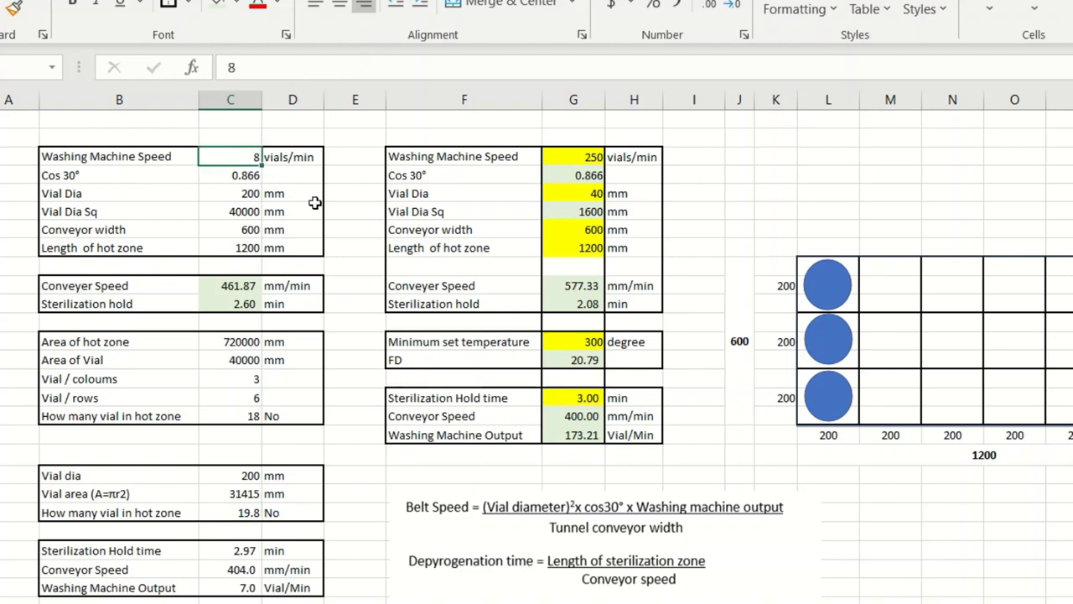
{"action": "key", "text": "BackSpace"}
{"action": "type", "text": "20"}
{"action": "left_click", "coordinate": [342, 191]}
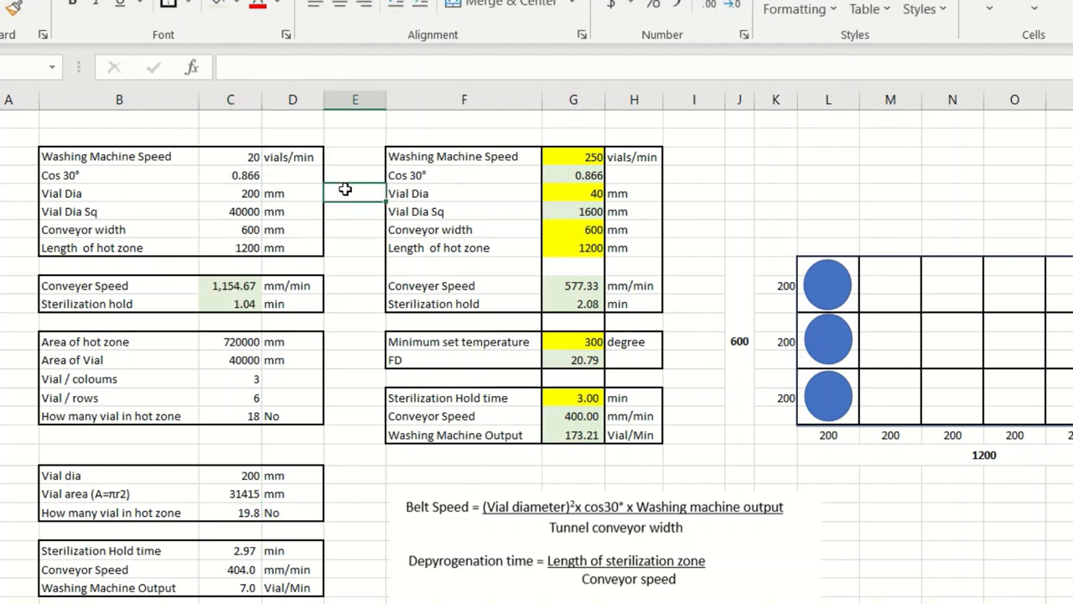
{"action": "left_click", "coordinate": [238, 286]}
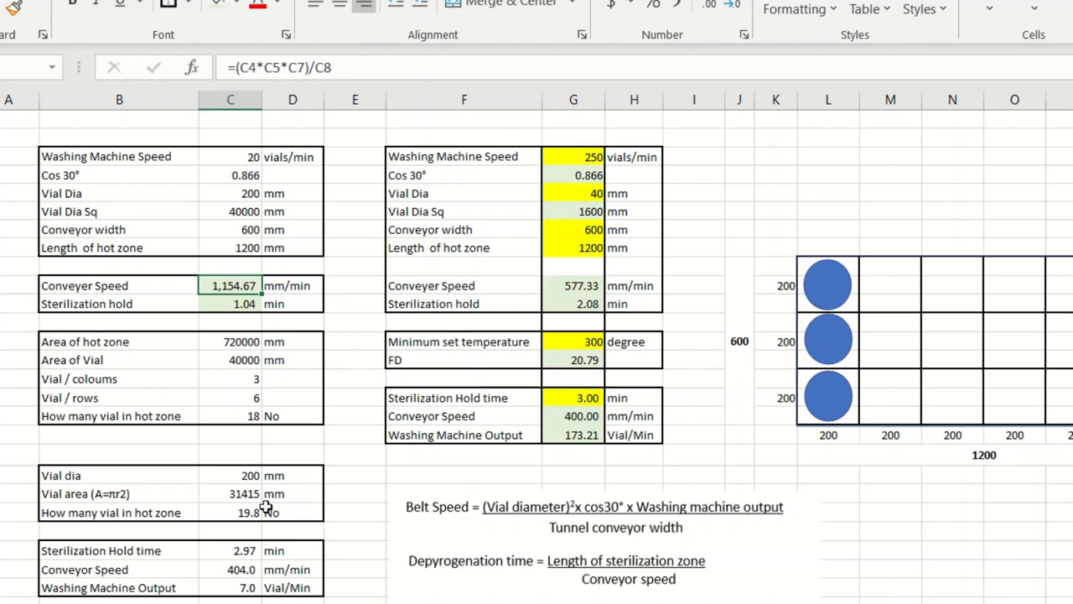
{"action": "left_click", "coordinate": [261, 416]}
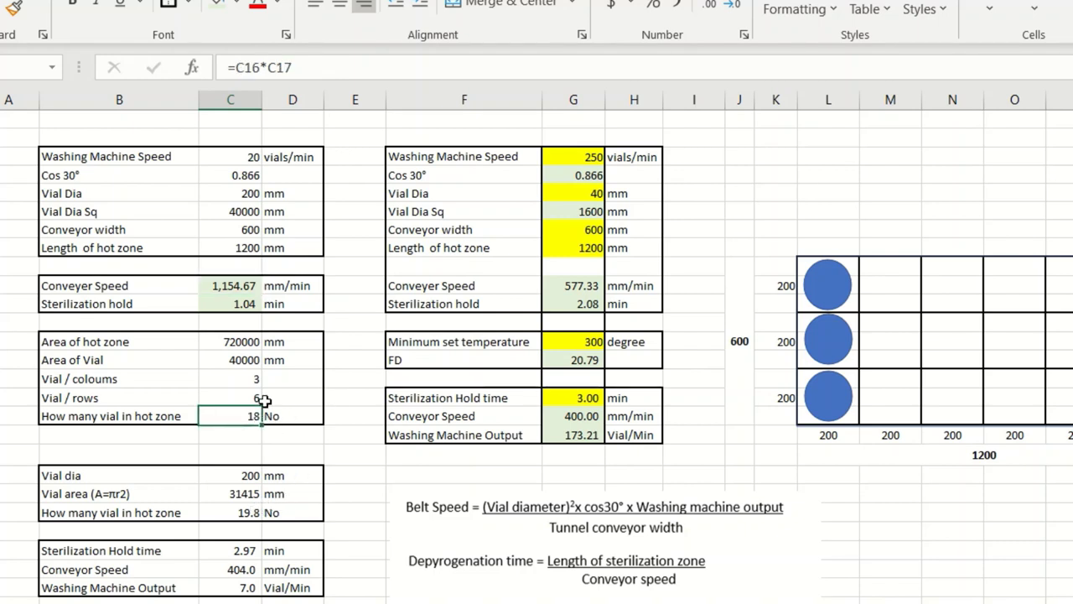
{"action": "left_click", "coordinate": [257, 158]}
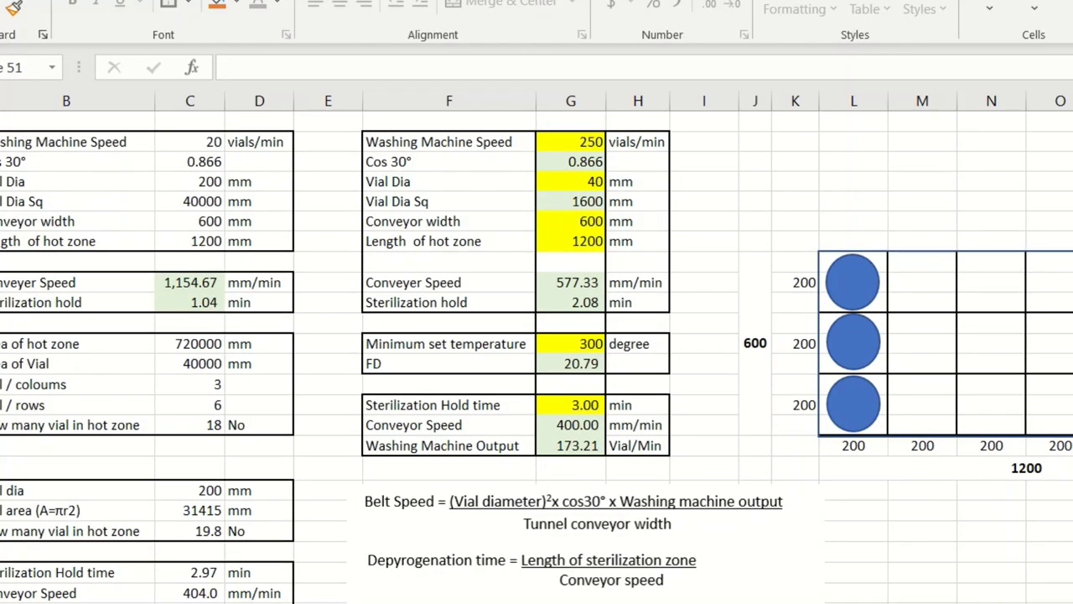
Review the second table's washing machine speed, conveyor speed and sterilization hold, then its block calculating machine output from the hold time
{"action": "left_click", "coordinate": [586, 145]}
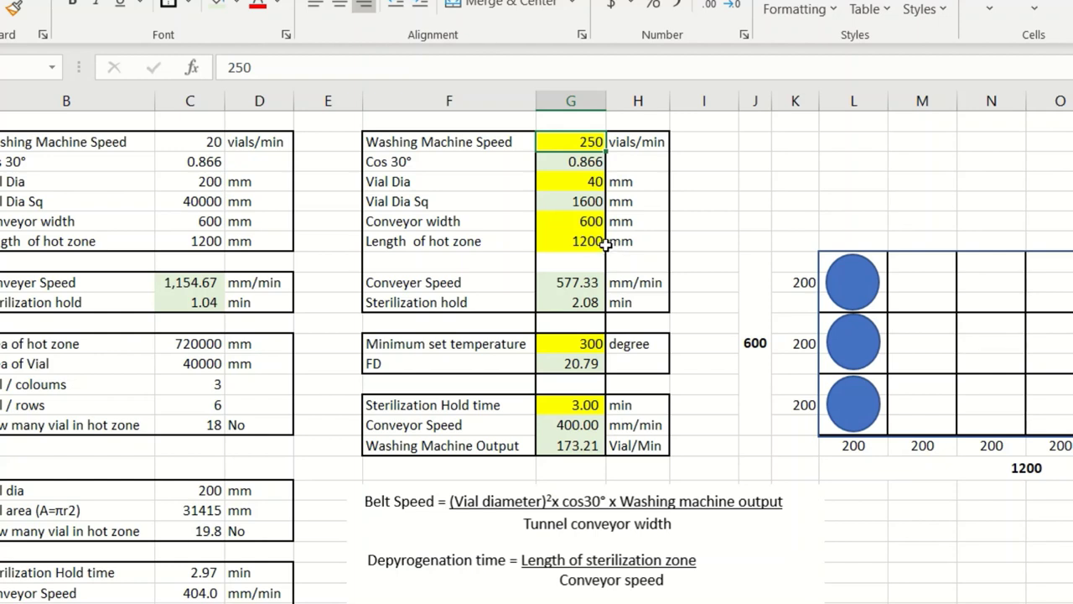
{"action": "left_click", "coordinate": [570, 286]}
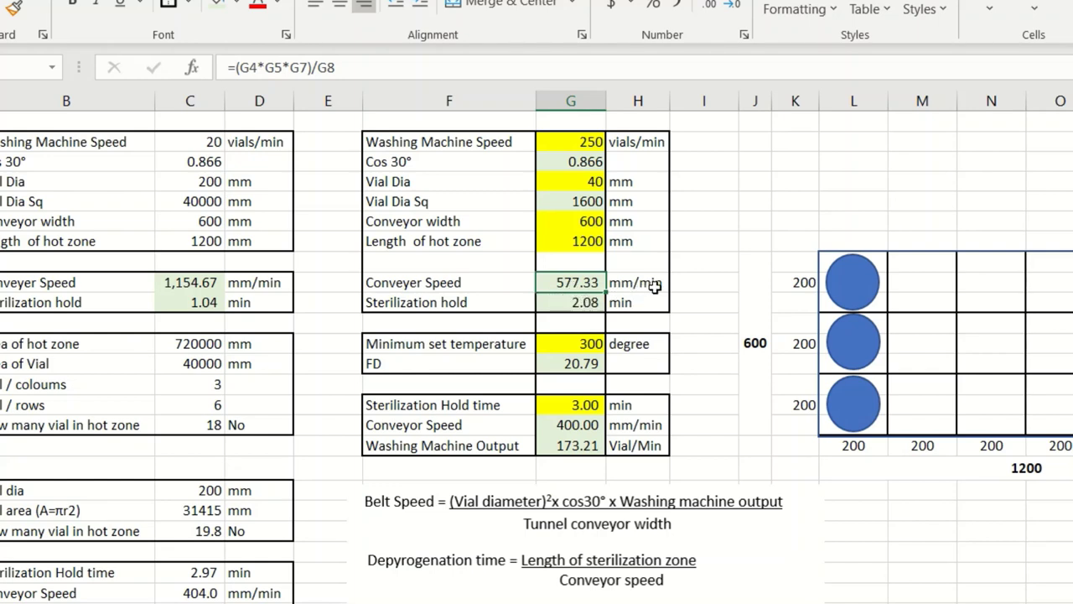
{"action": "left_click", "coordinate": [585, 302]}
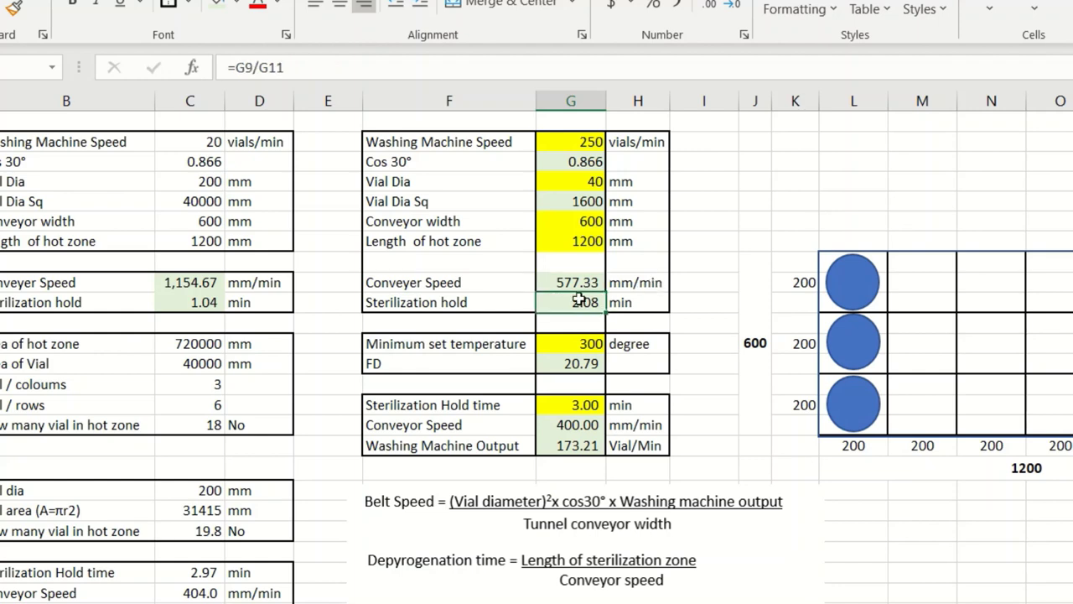
{"action": "left_click", "coordinate": [648, 304]}
{"action": "left_click", "coordinate": [713, 303]}
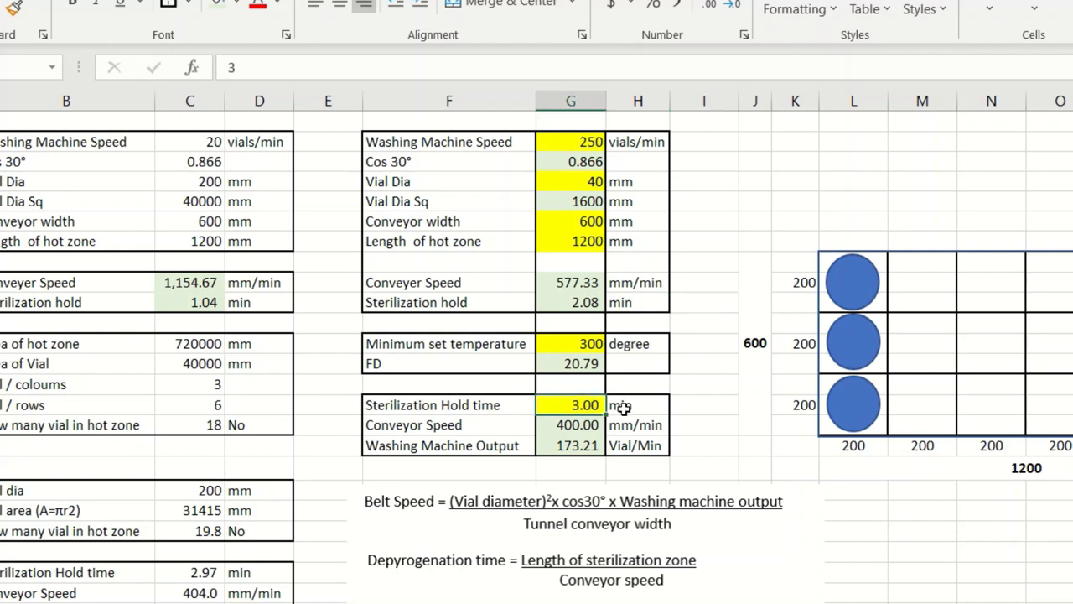
{"action": "left_click", "coordinate": [551, 428]}
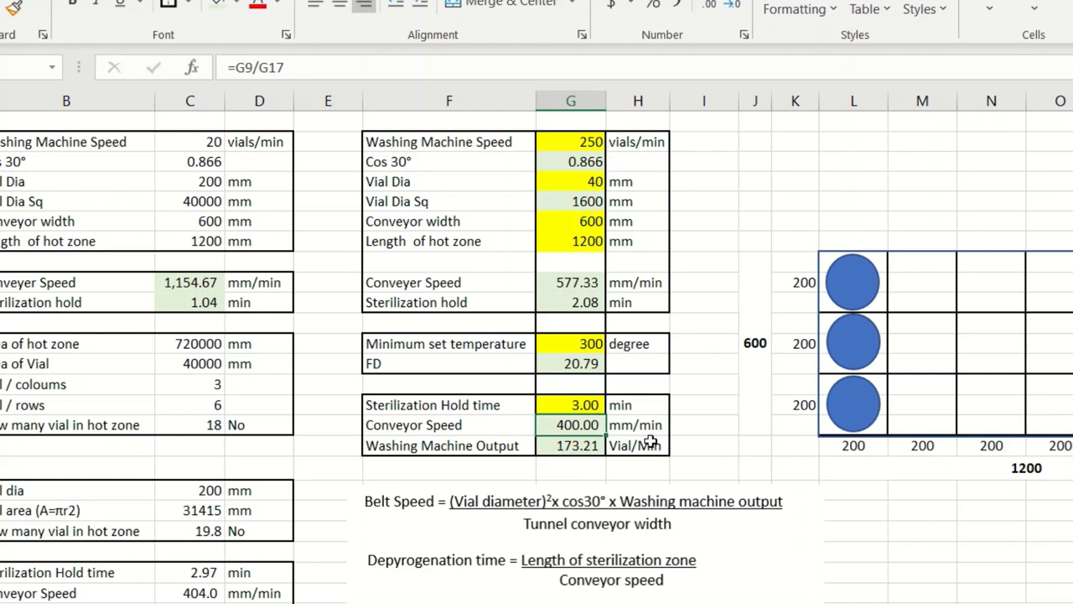
{"action": "left_click_drag", "start_coordinate": [650, 446], "coordinate": [568, 405]}
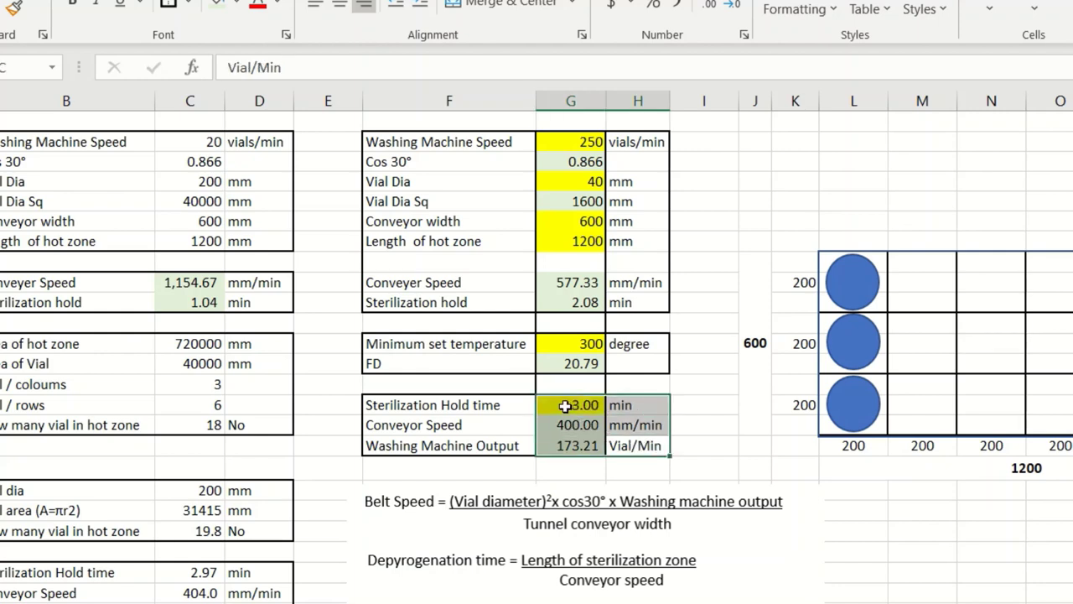
Check the washing machine output and conveyor speed formulas in the second table's hold-time block
{"action": "left_click", "coordinate": [704, 444]}
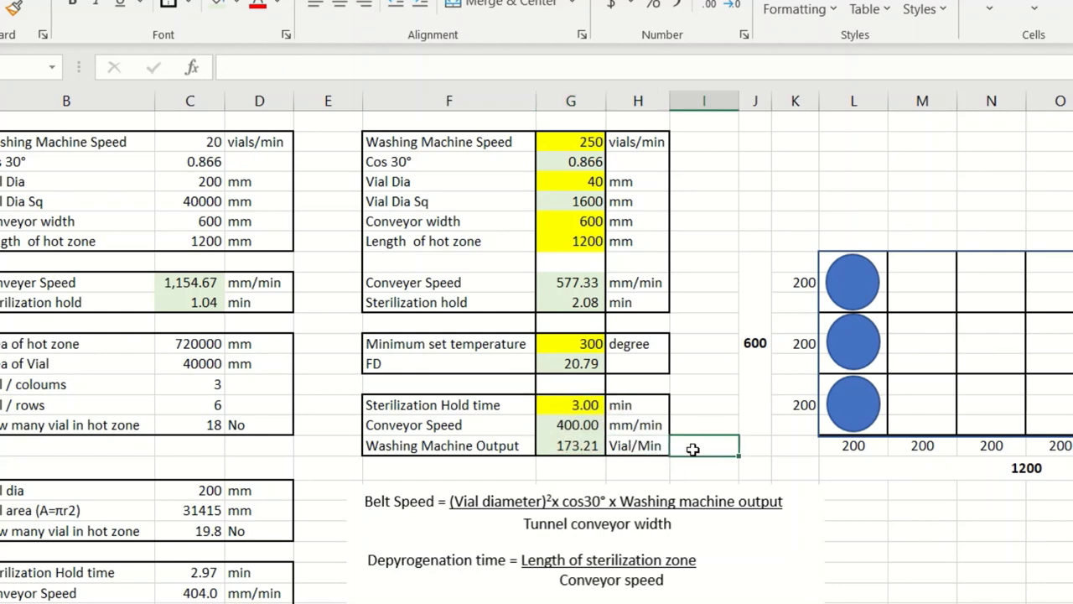
{"action": "left_click", "coordinate": [589, 446]}
{"action": "left_click", "coordinate": [586, 425]}
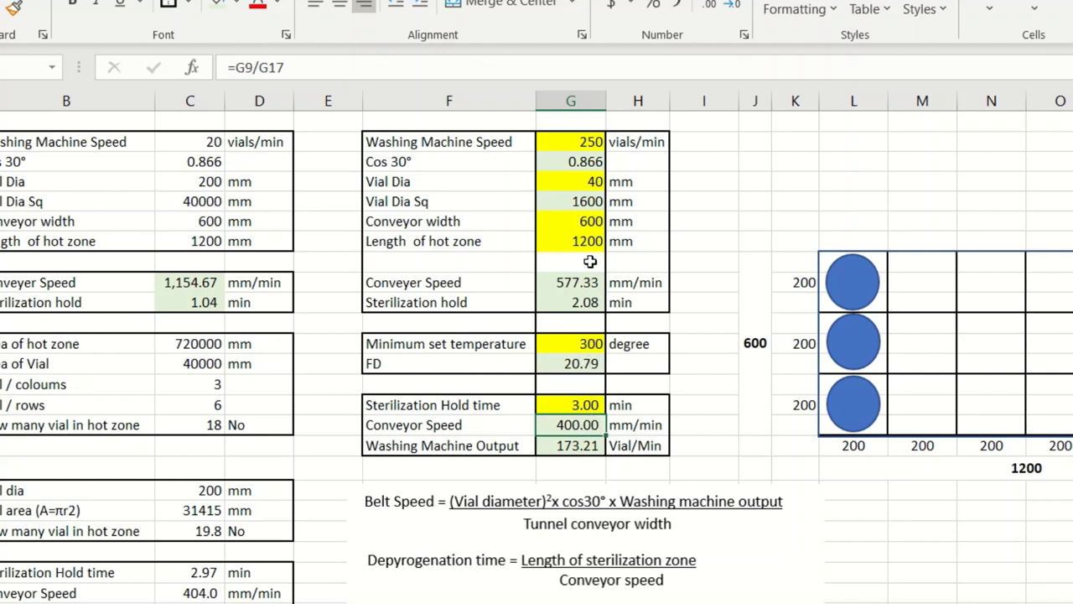
Check the second table's FD formula and set the minimum set temperature to 310 degrees, reviewing it alongside the sterilization hold time
{"action": "left_click", "coordinate": [592, 339]}
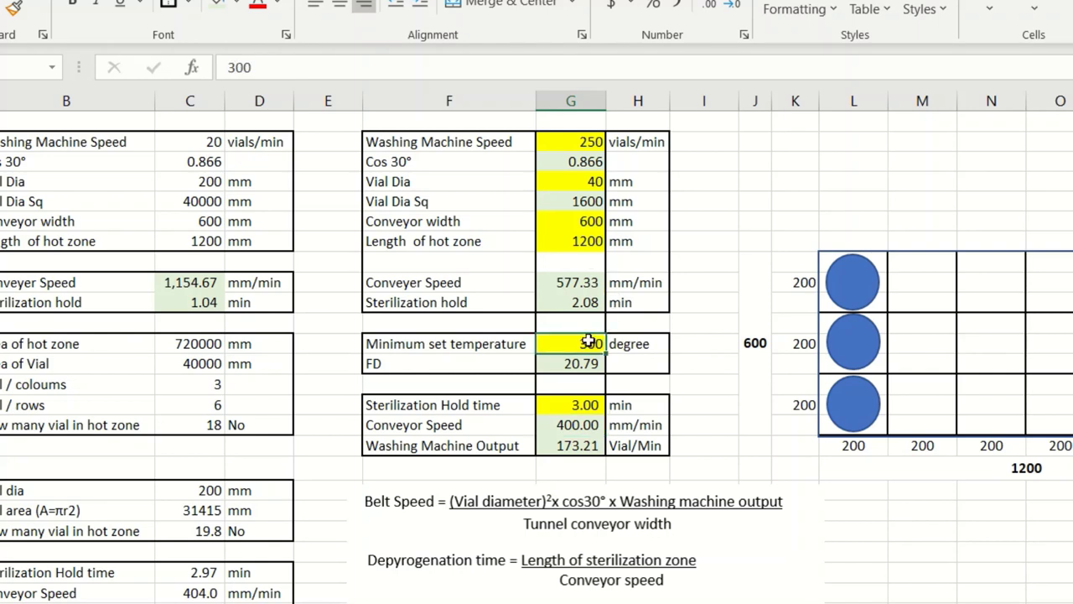
{"action": "left_click", "coordinate": [585, 365]}
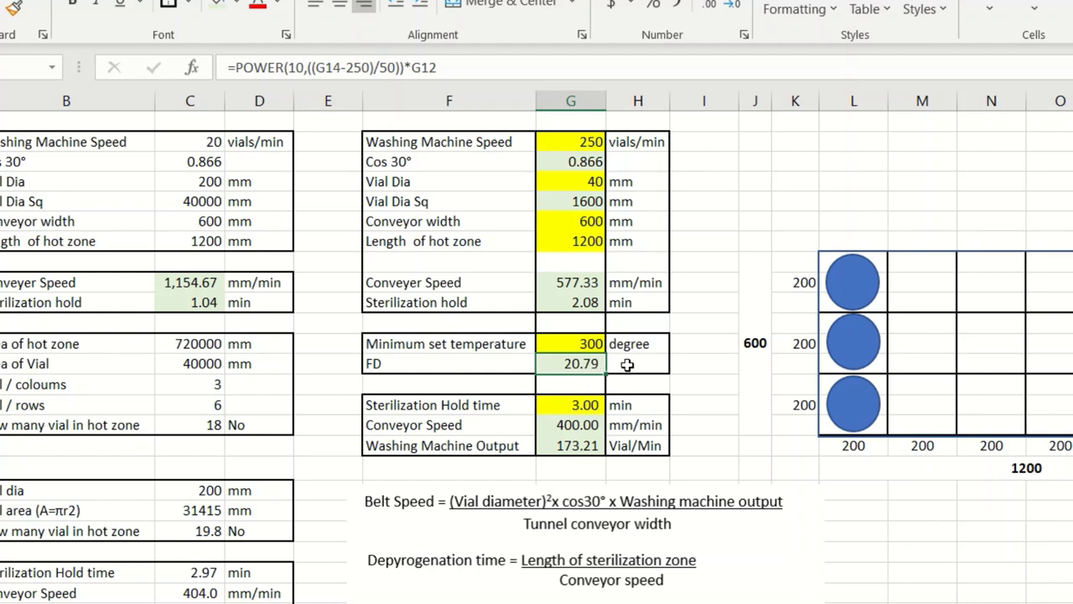
{"action": "key", "text": "Up"}
{"action": "type", "text": "31"}
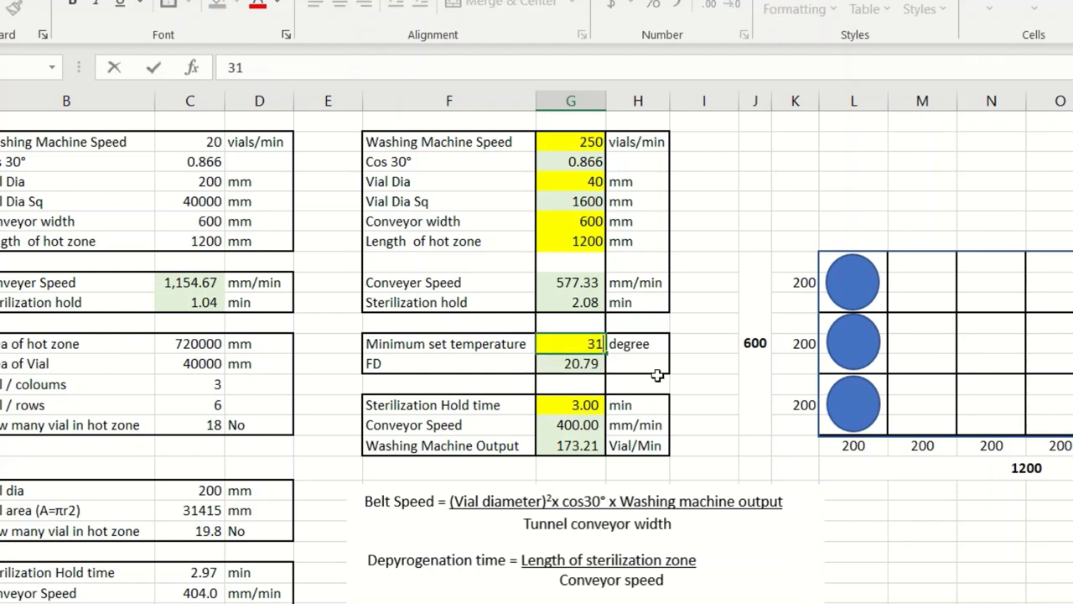
{"action": "type", "text": "0"}
{"action": "left_click", "coordinate": [692, 366]}
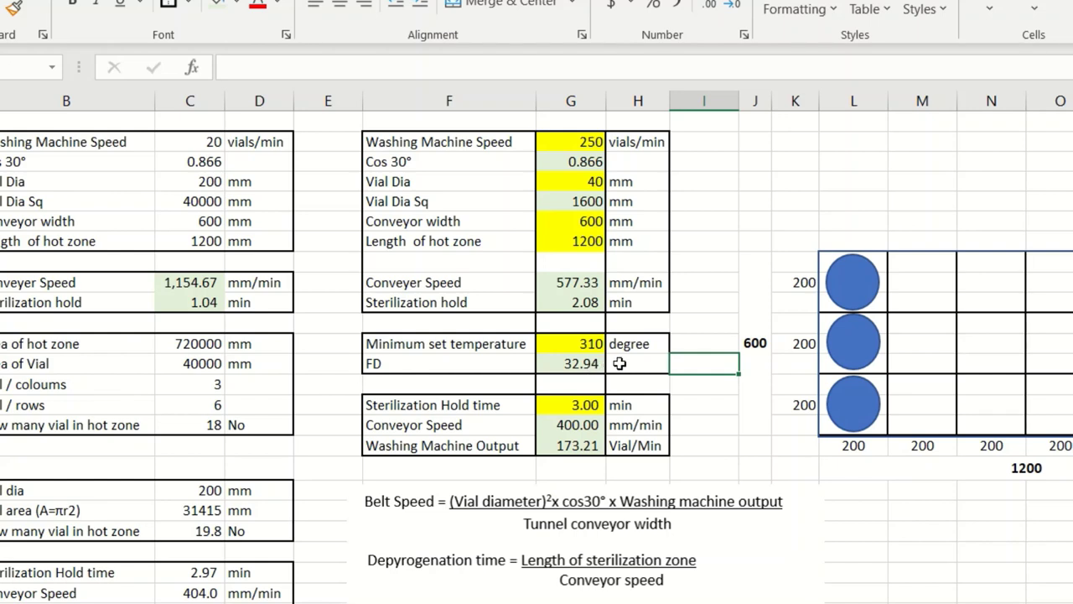
{"action": "left_click", "coordinate": [589, 344]}
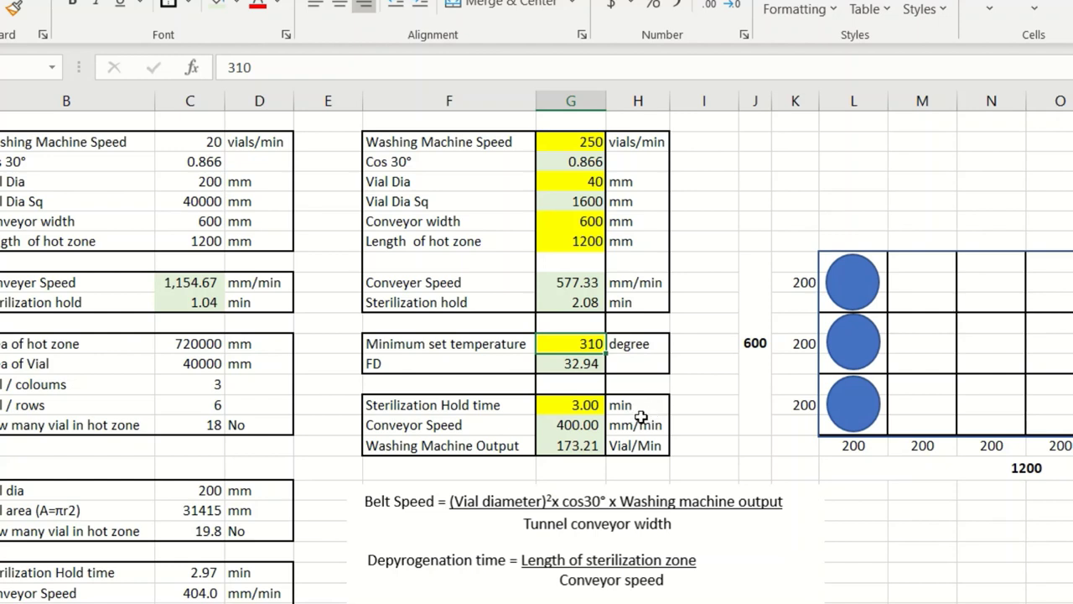
{"action": "left_click", "coordinate": [595, 405]}
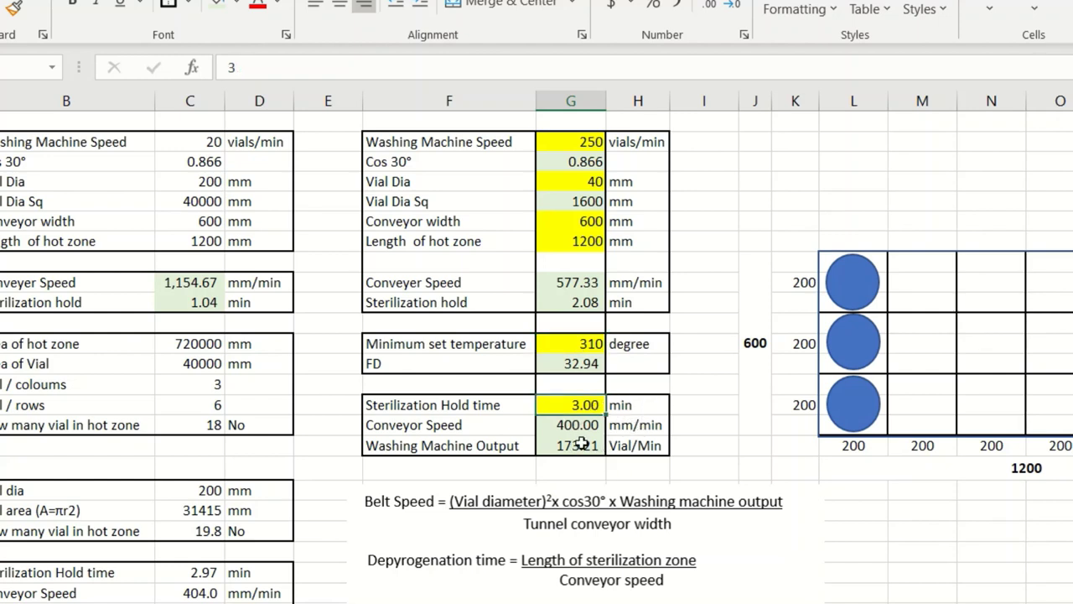